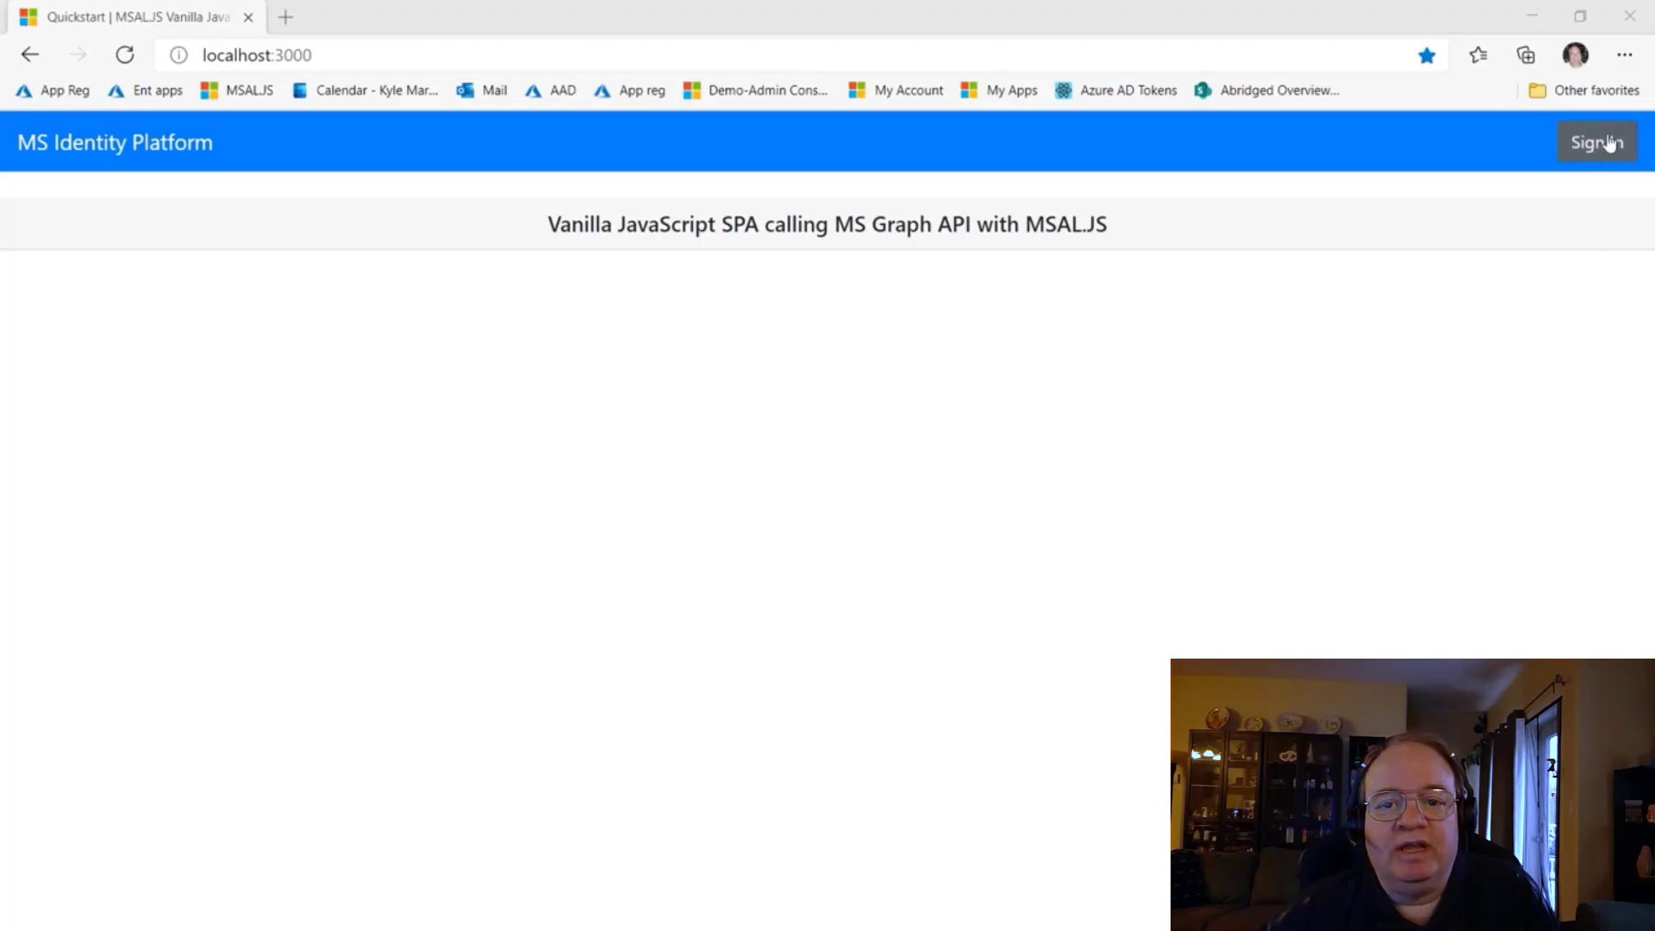
# - Start sign-in to the Vanilla JavaScript SPA and centre the Microsoft sign-in popup
pyautogui.click(1610, 143)
pyautogui.moveTo(1452, 89); pyautogui.dragTo(713, 88)
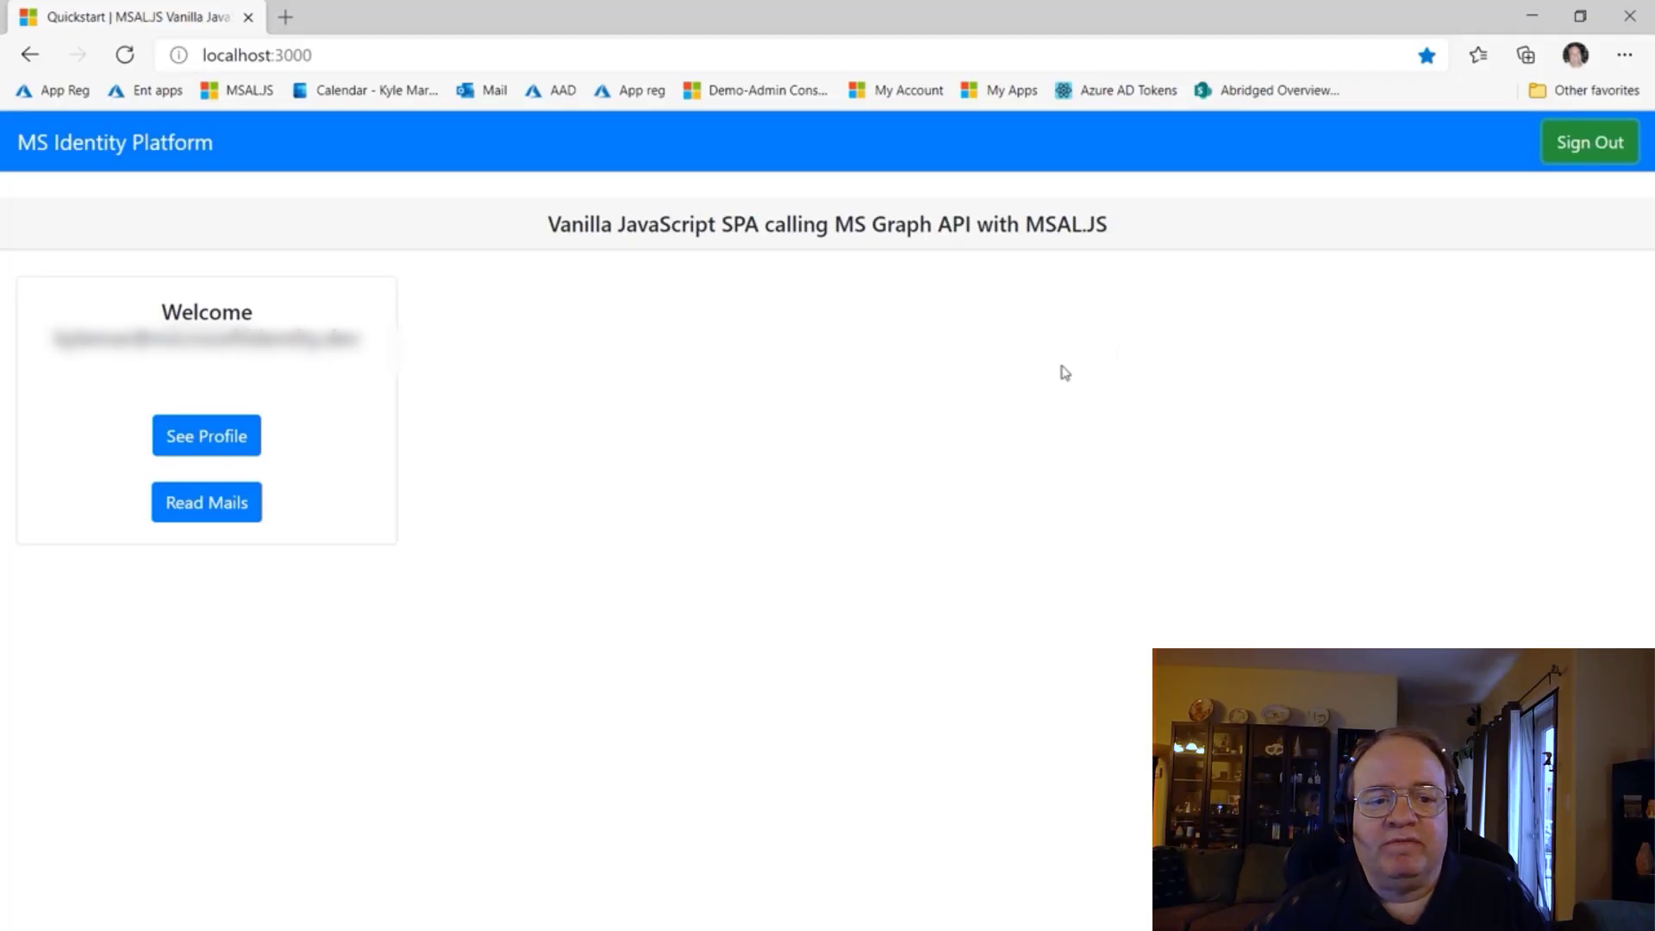
# - Load the user's profile details and recent mail list, then close the signed-in window
pyautogui.click(219, 459)
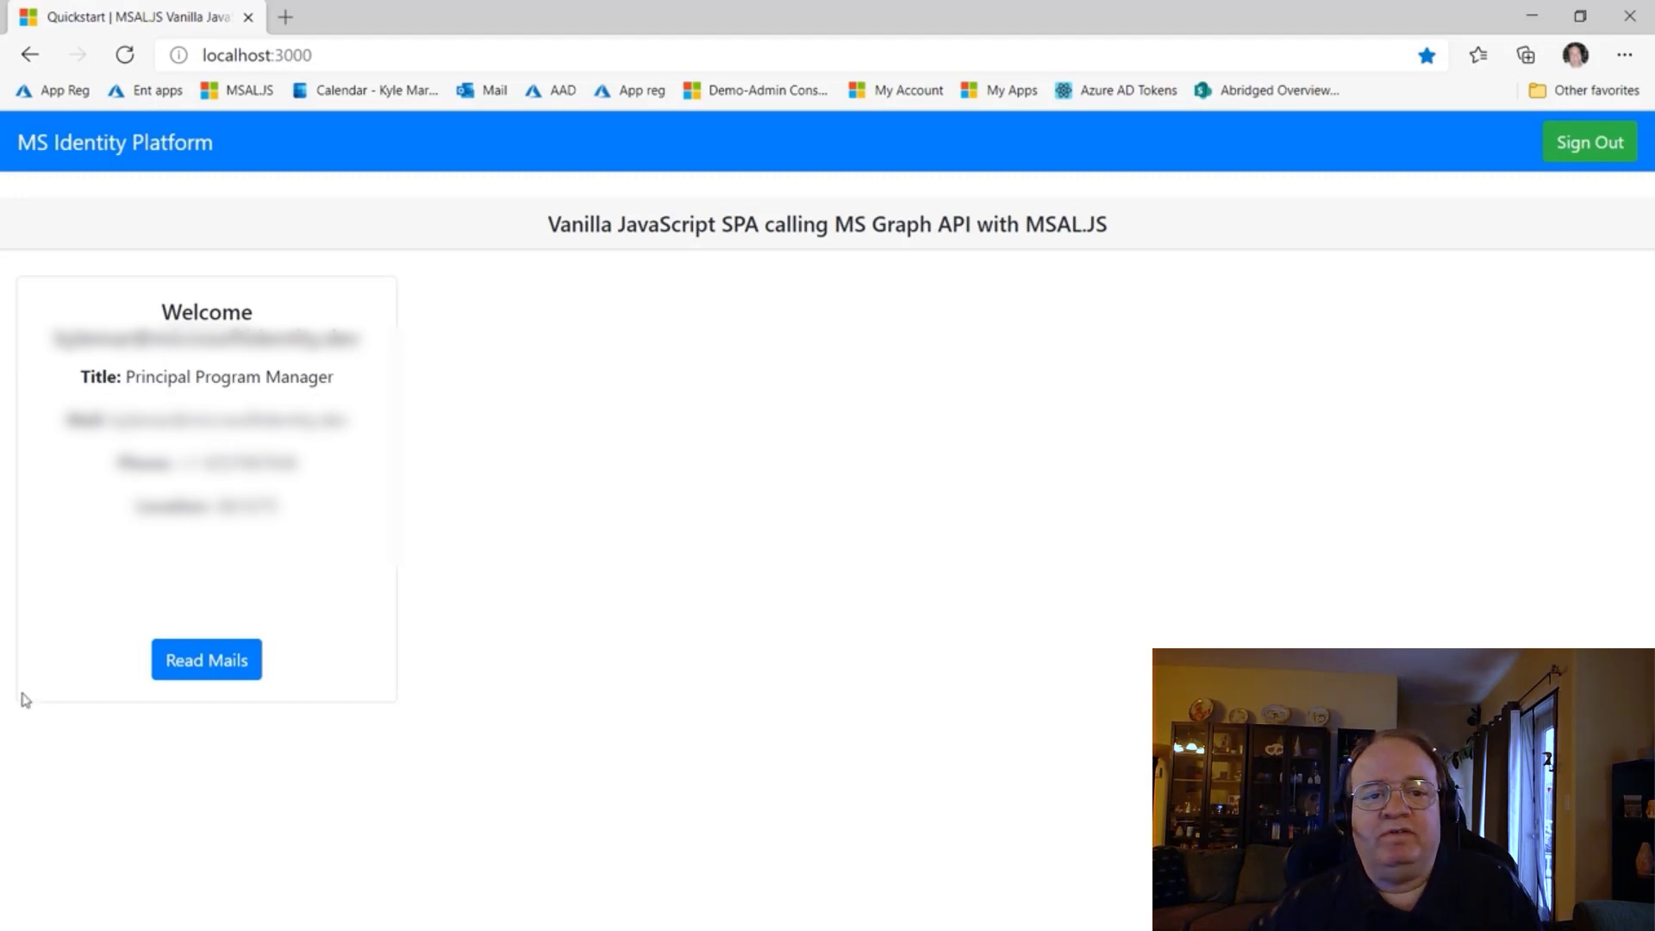
pyautogui.click(259, 673)
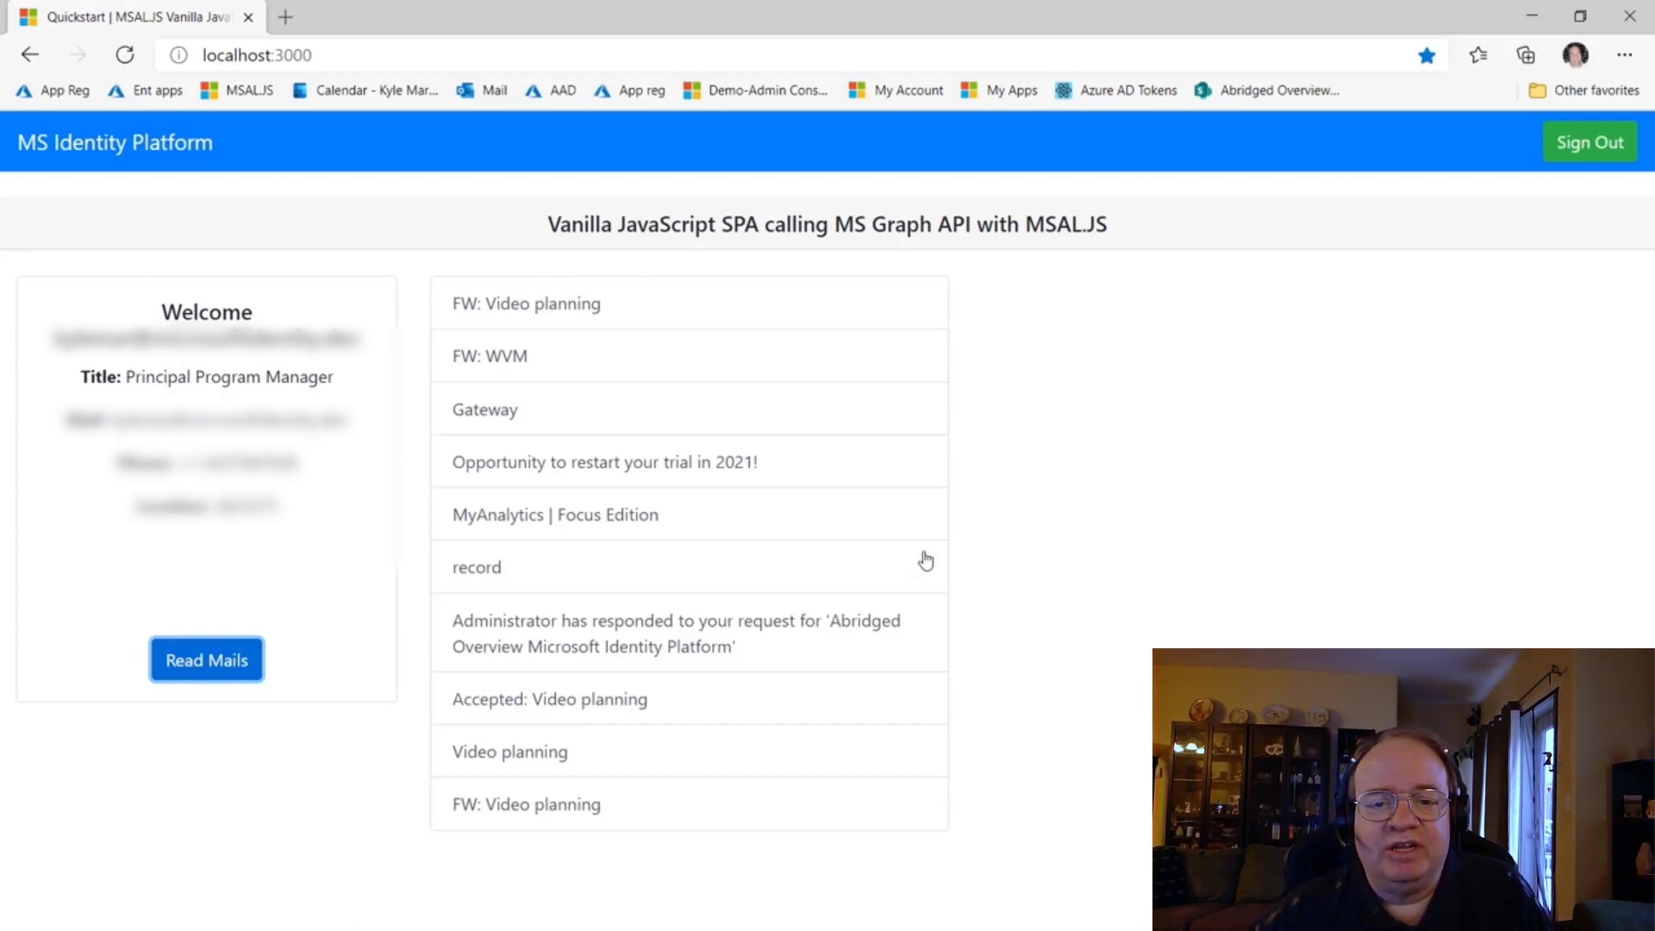
pyautogui.click(1642, 30)
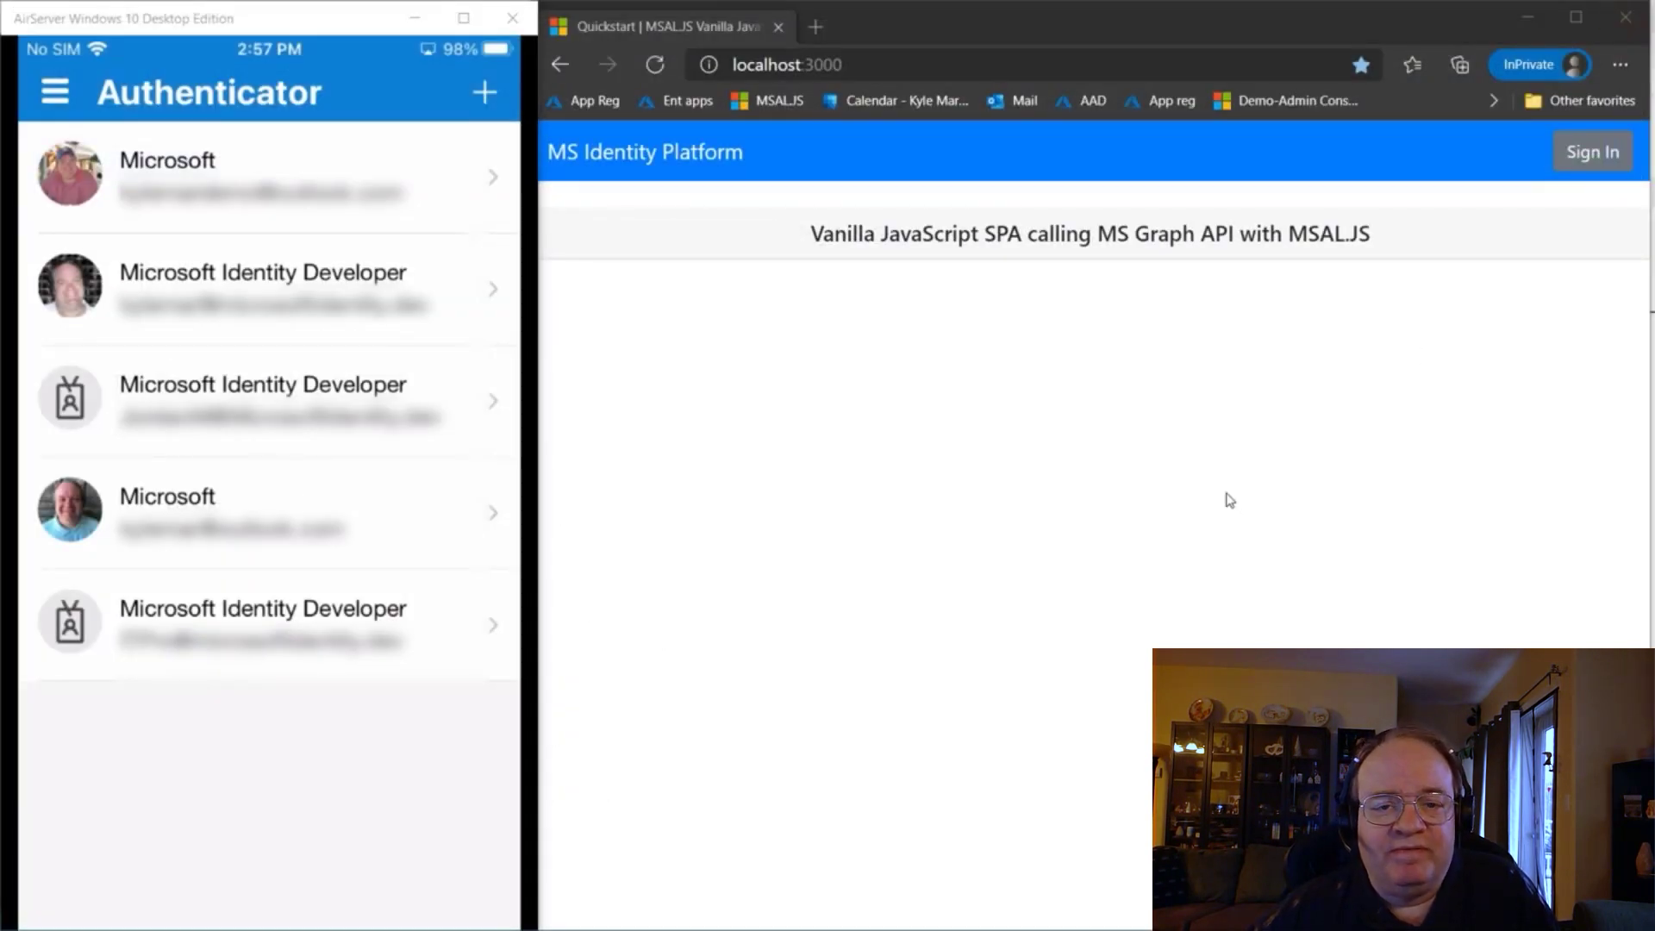
# - Sign in from the InPrivate window with the Contoso work account, choosing Yes to stay signed in
pyautogui.click(1577, 163)
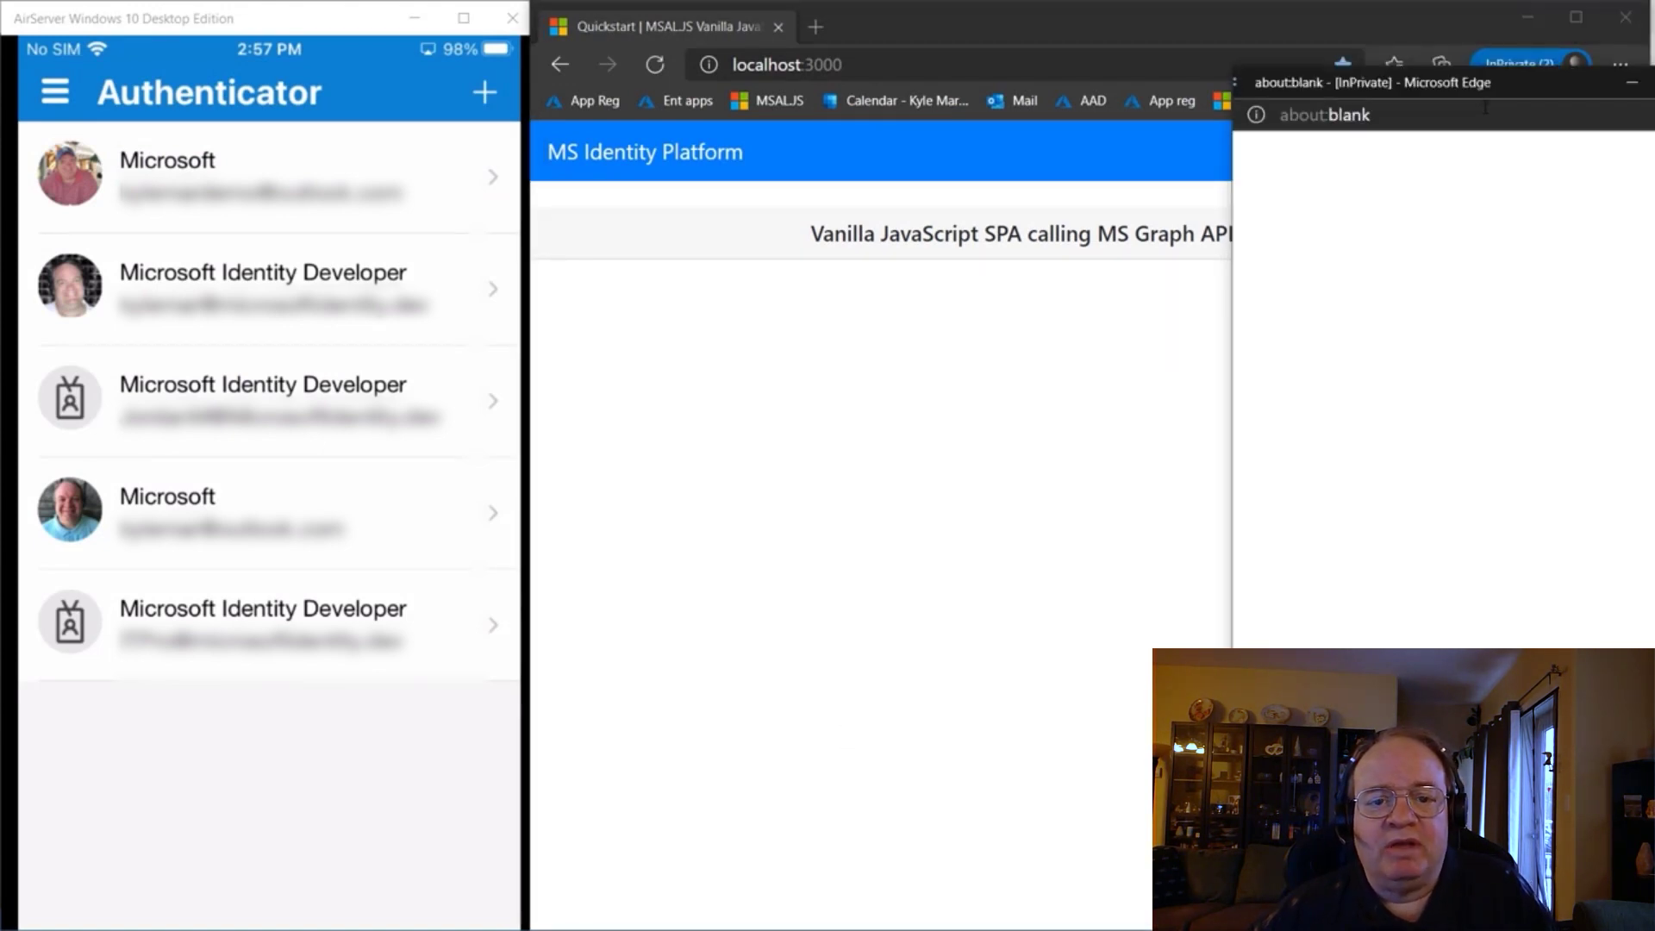
pyautogui.moveTo(1415, 83); pyautogui.dragTo(716, 134)
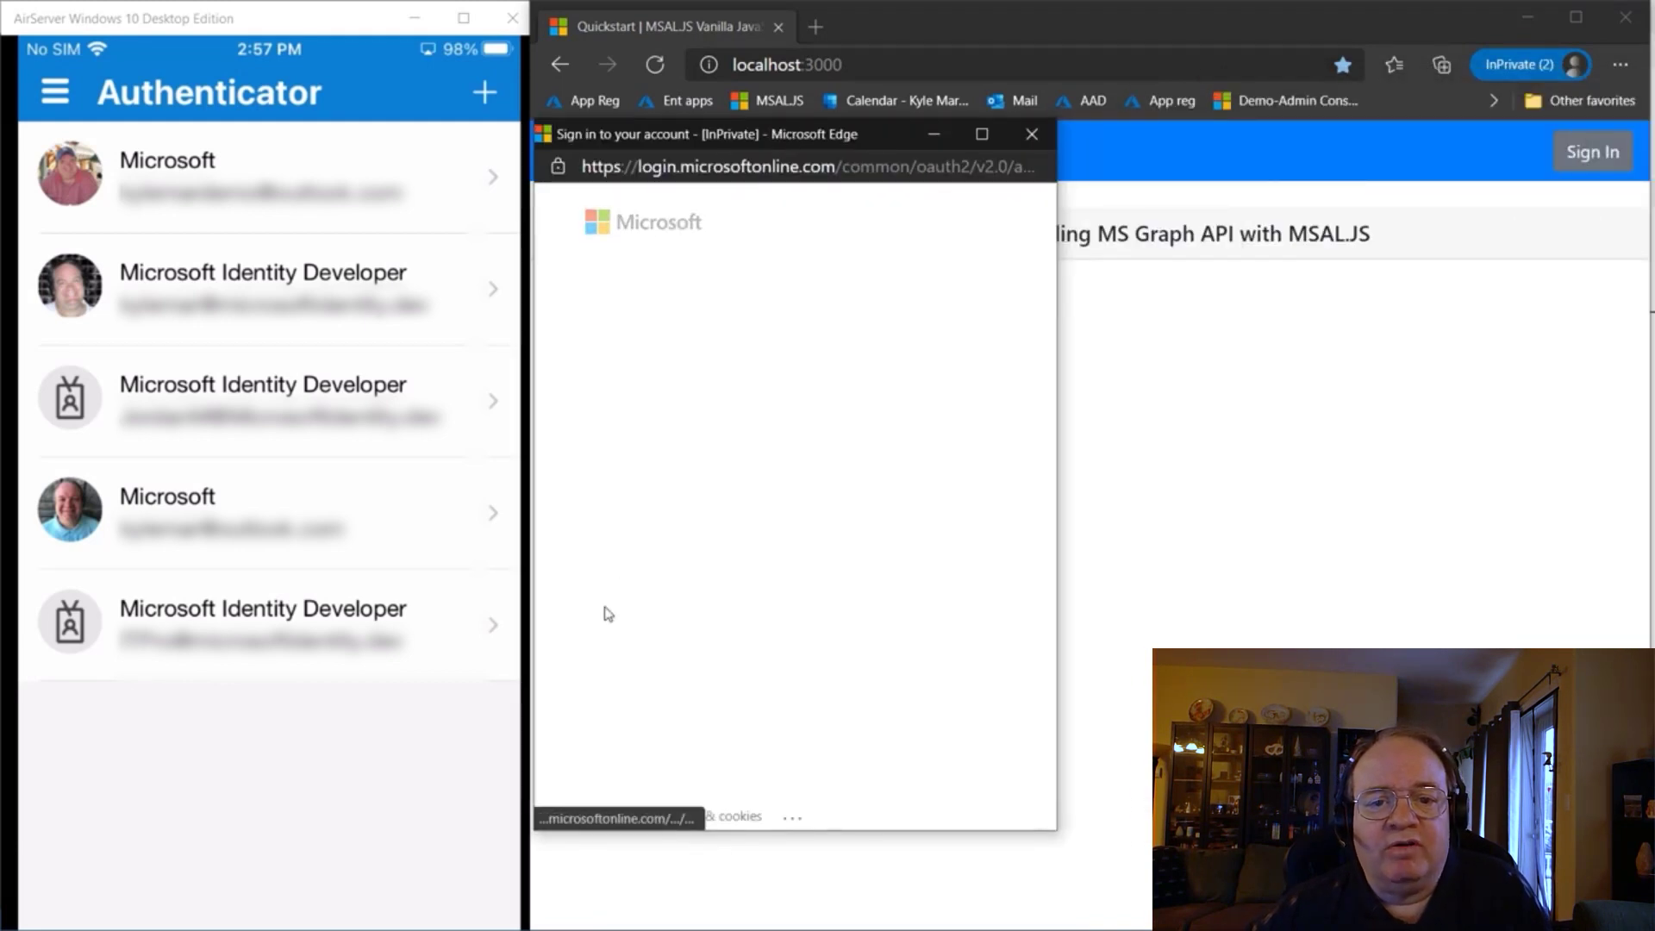
pyautogui.click(791, 363)
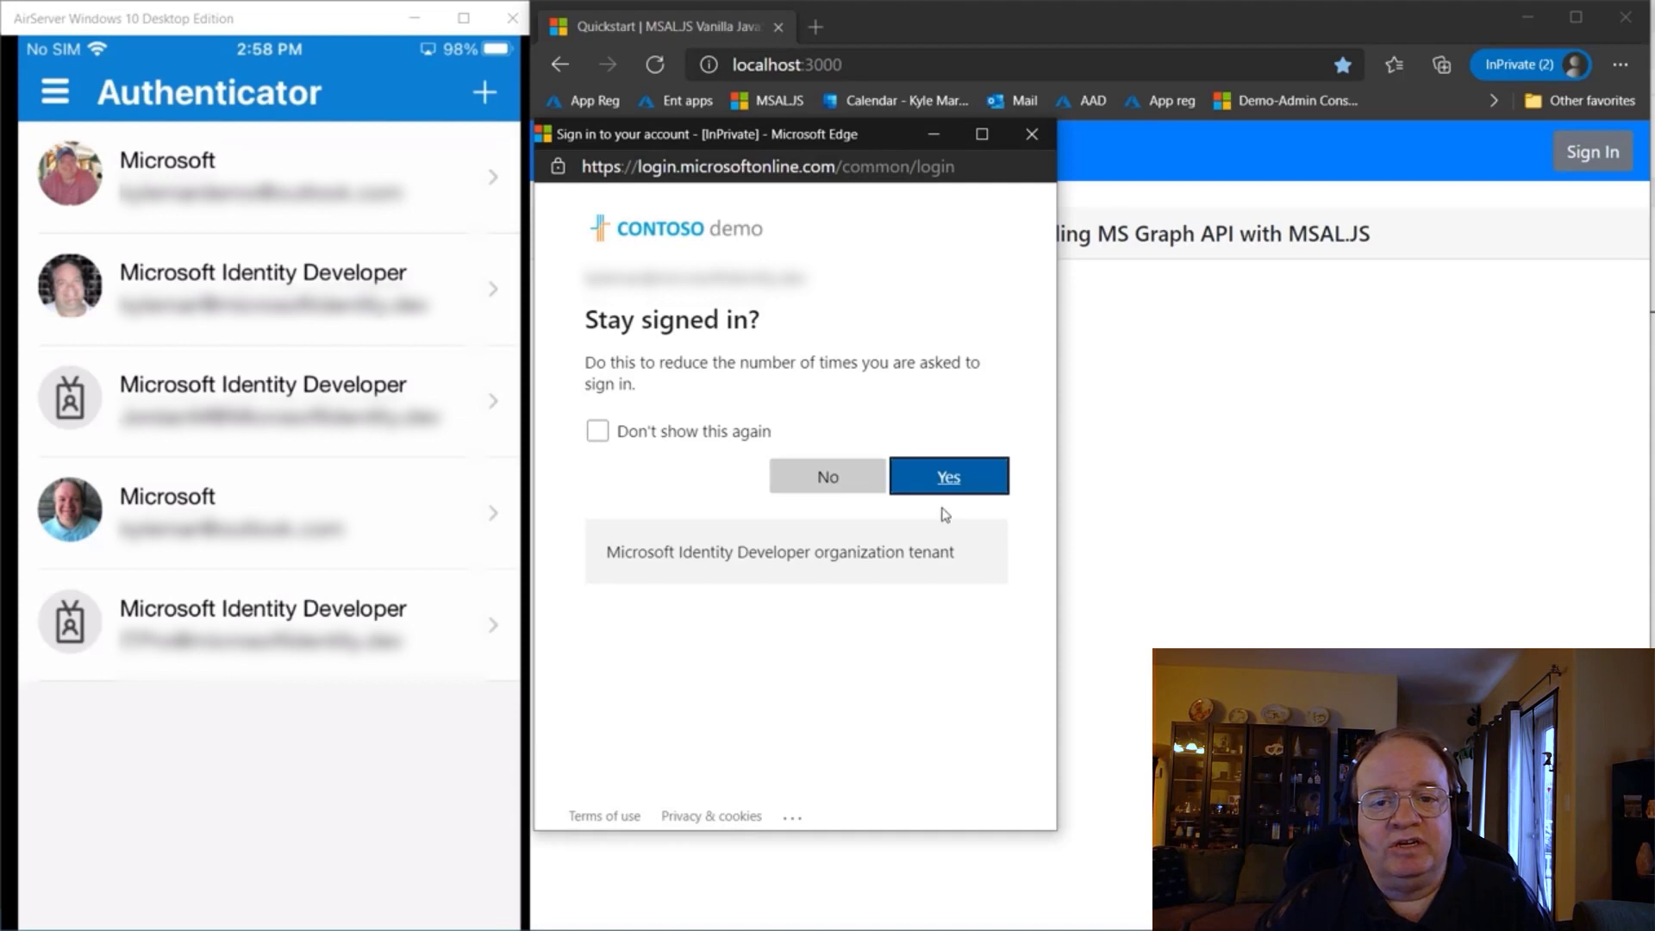
pyautogui.click(953, 483)
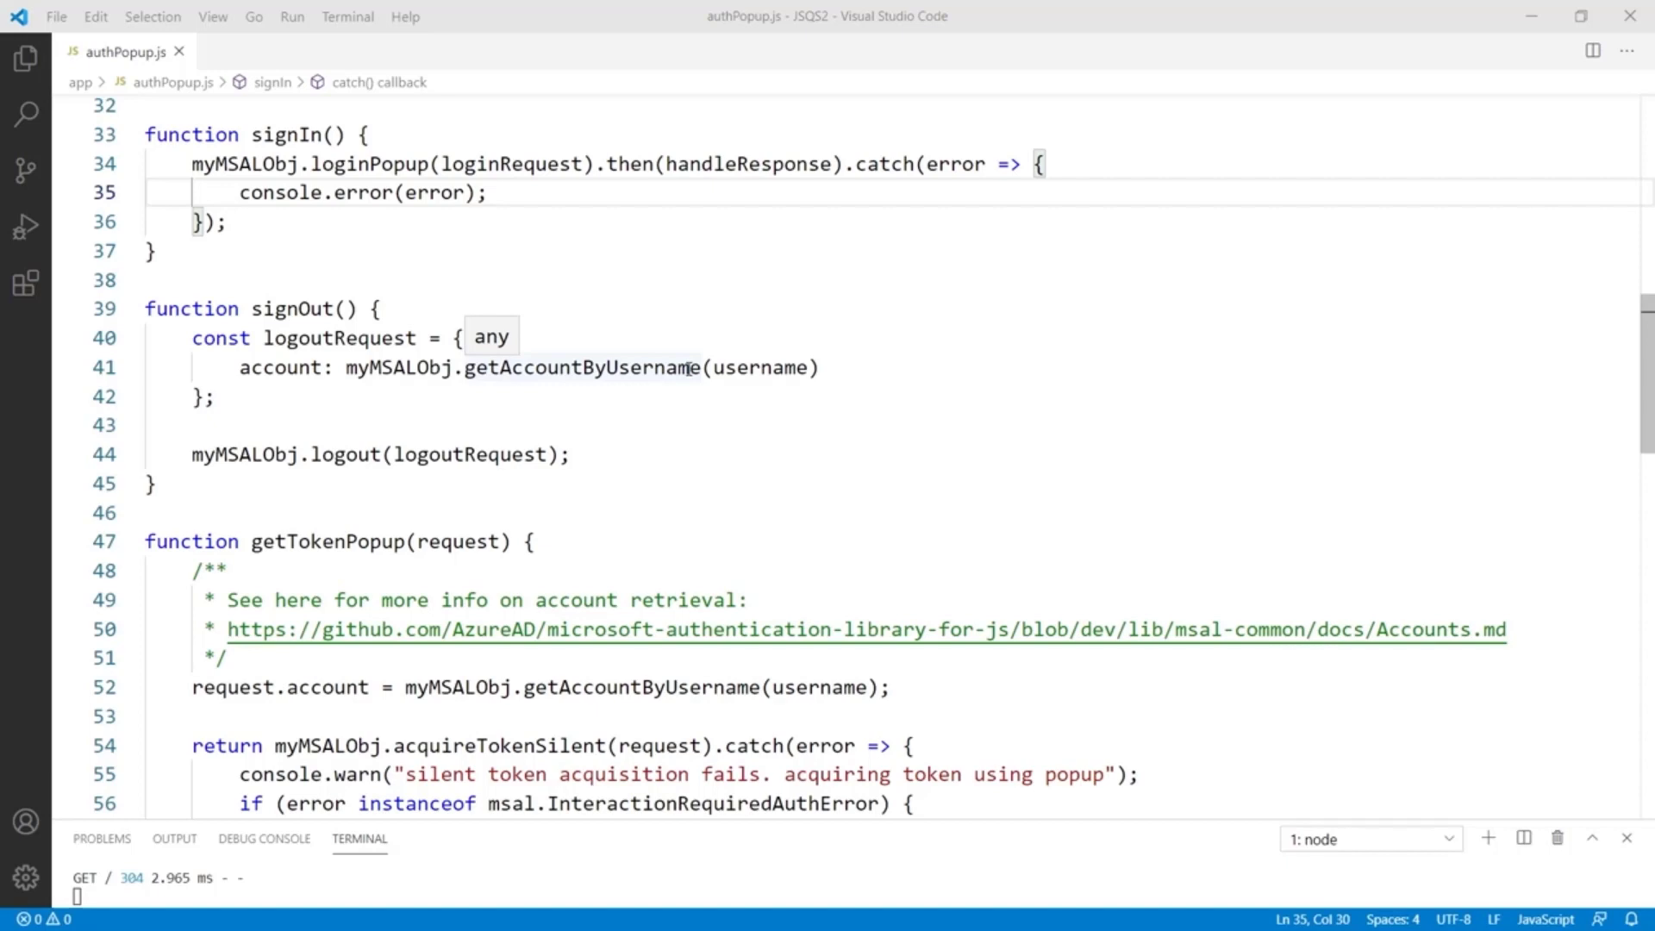
pyautogui.click(267, 163)
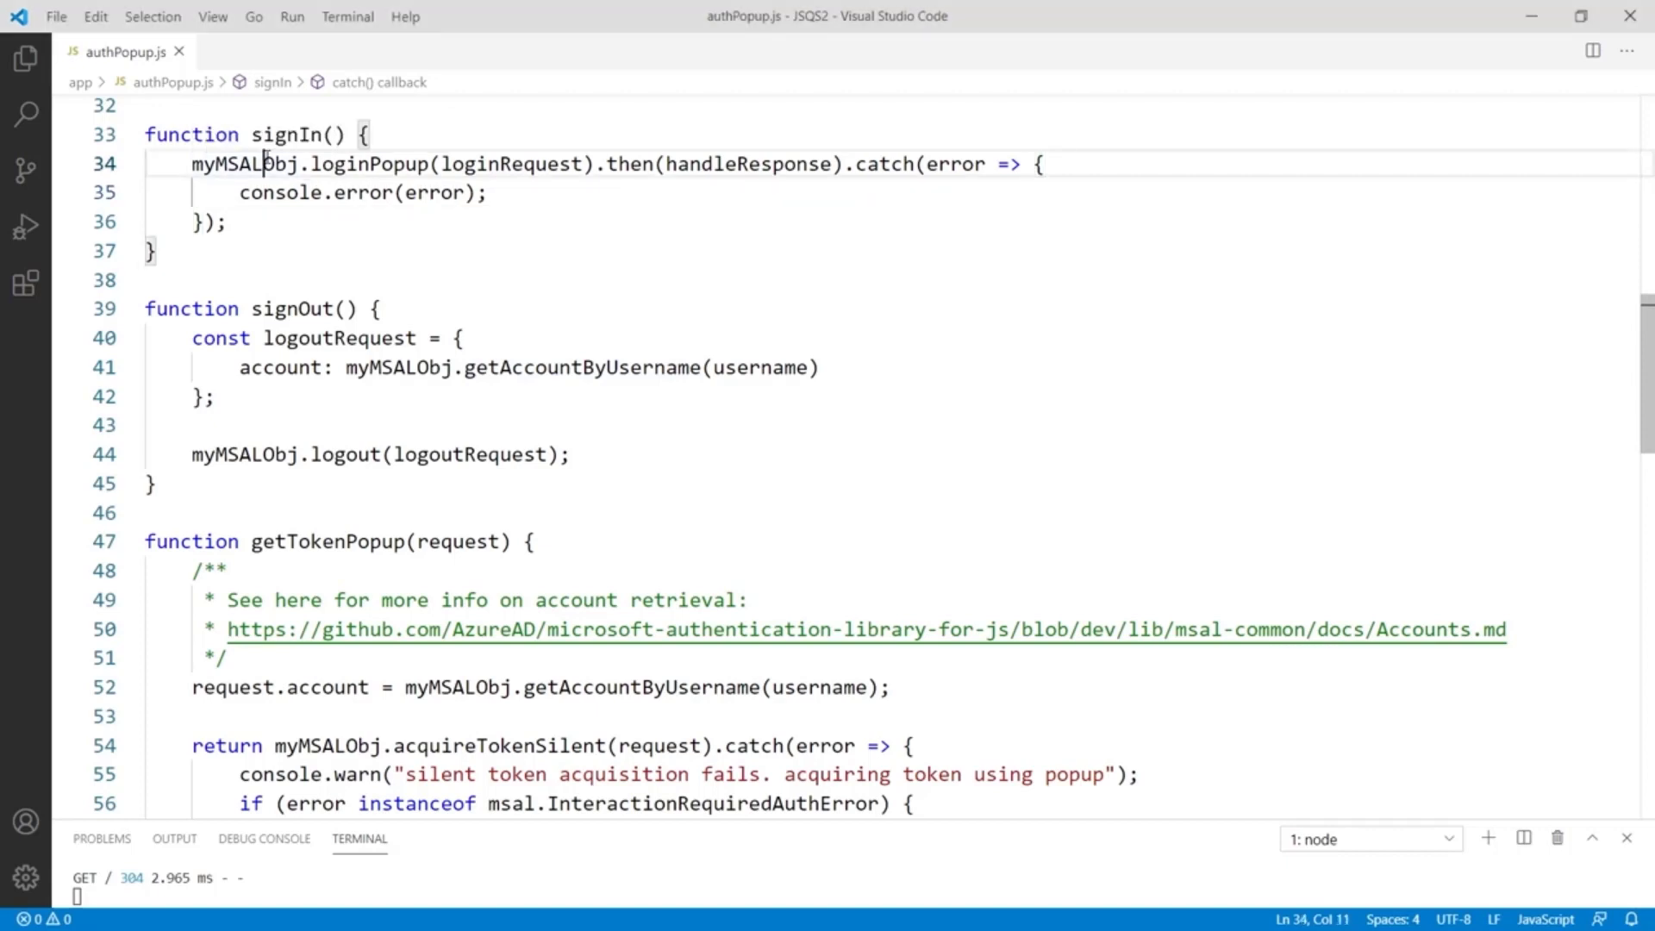
pyautogui.click(321, 165)
pyautogui.doubleClick(322, 164)
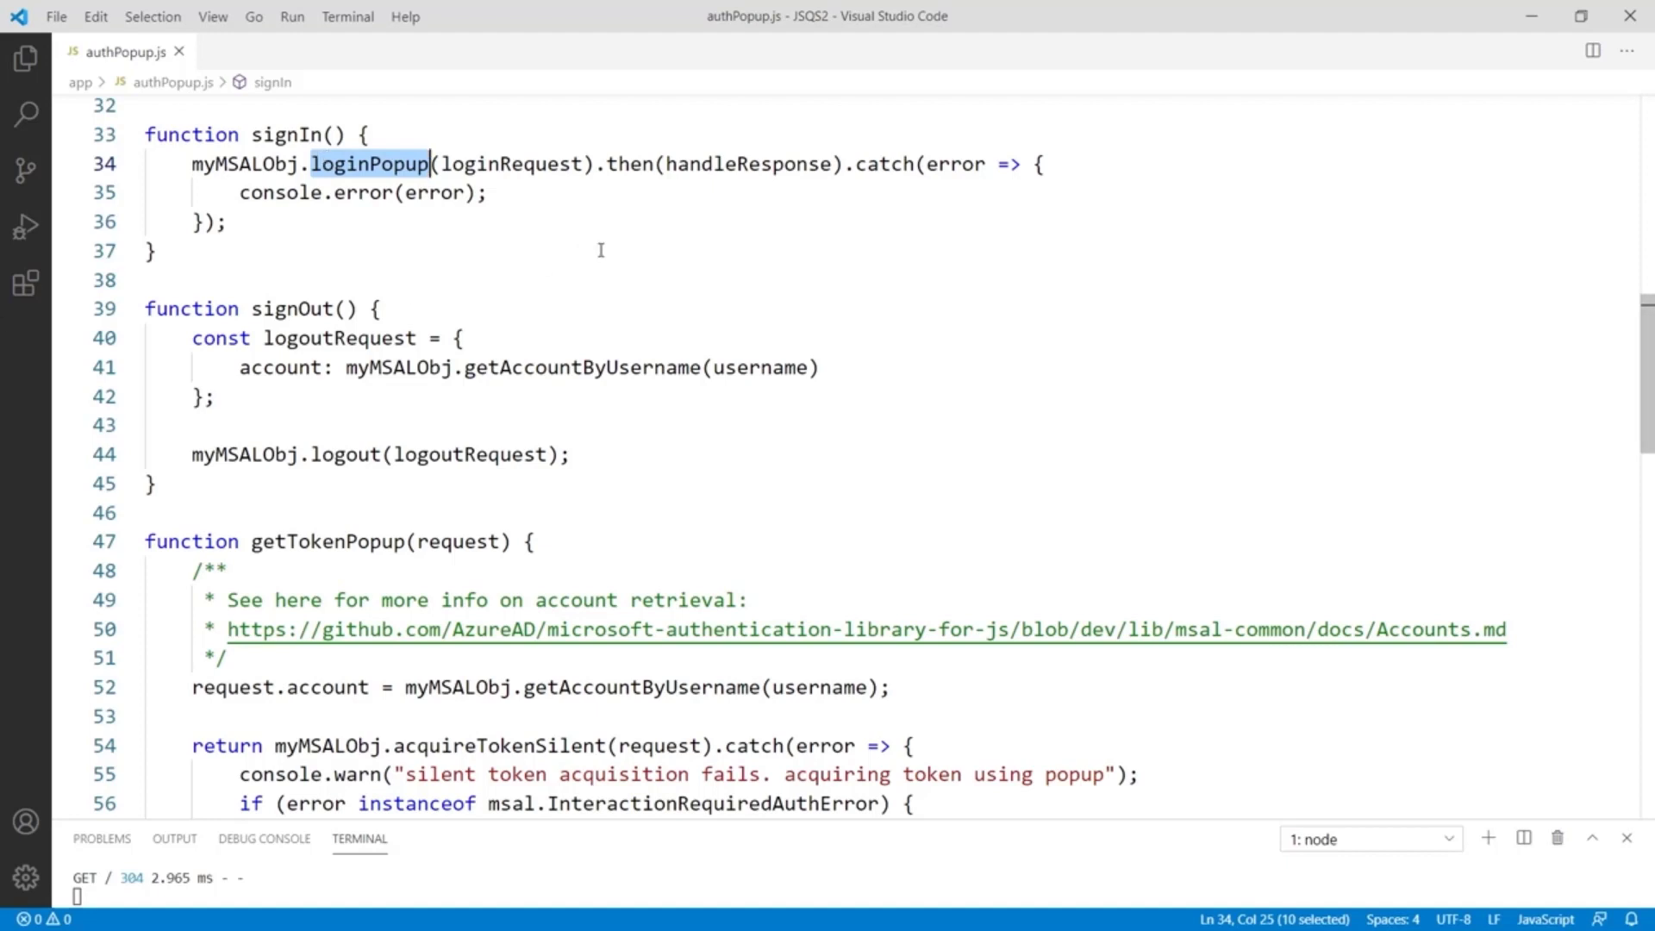
pyautogui.scroll(-1, 885, 345)
pyautogui.scroll(-2, 885, 344)
pyautogui.scroll(-1, 888, 343)
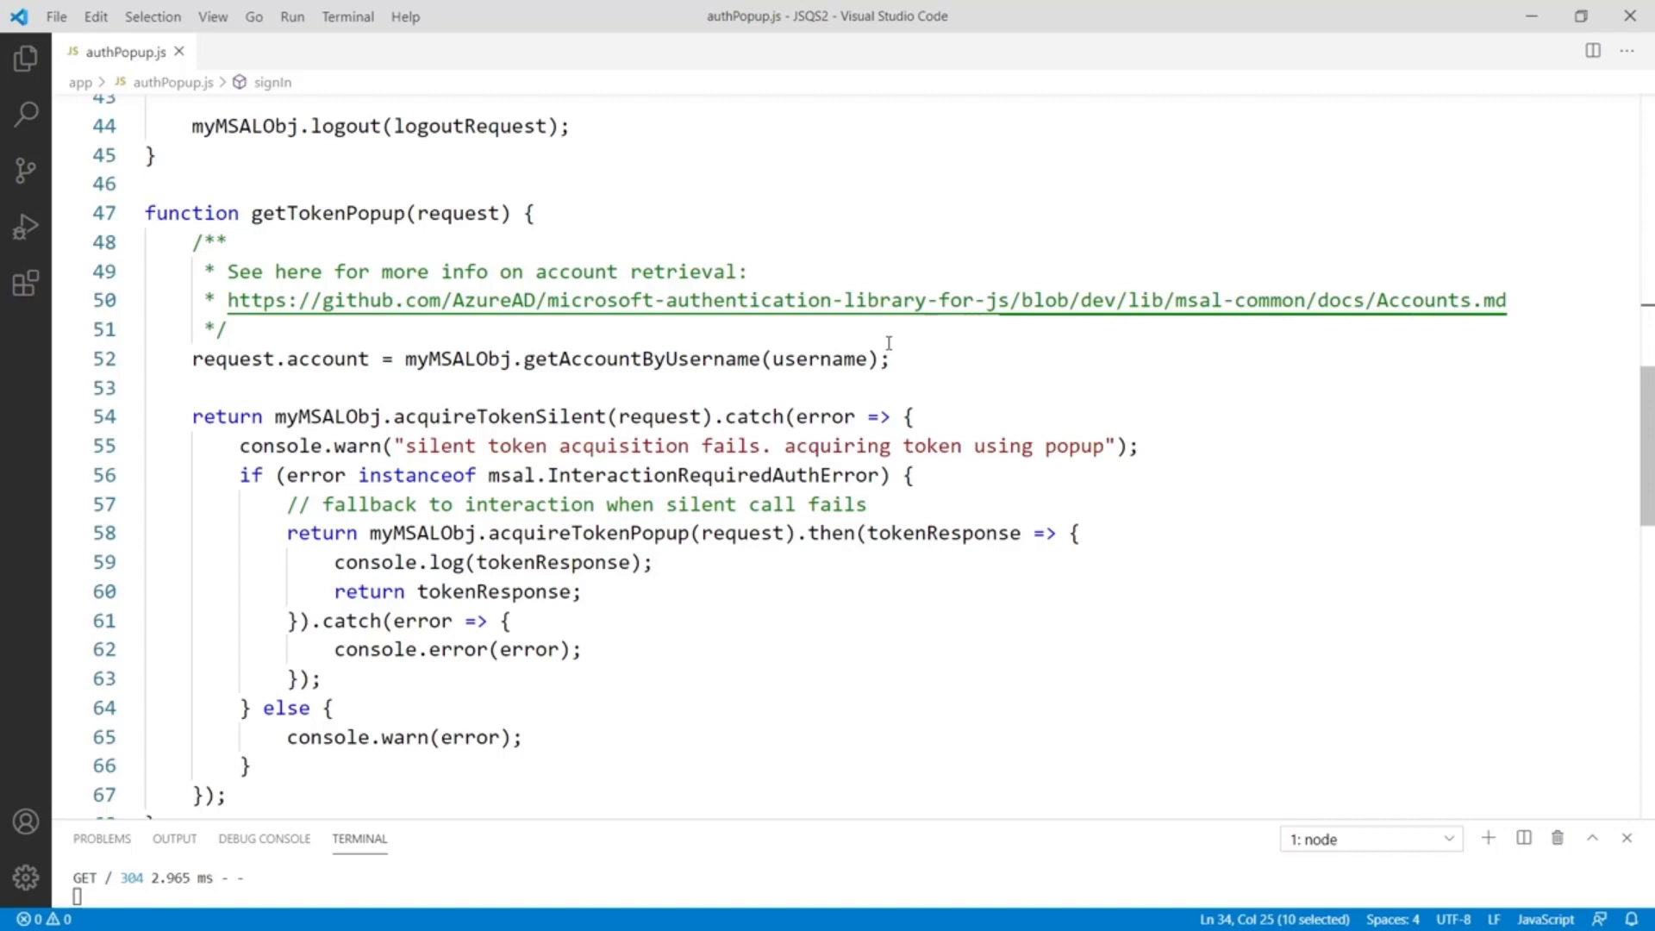
pyautogui.doubleClick(524, 417)
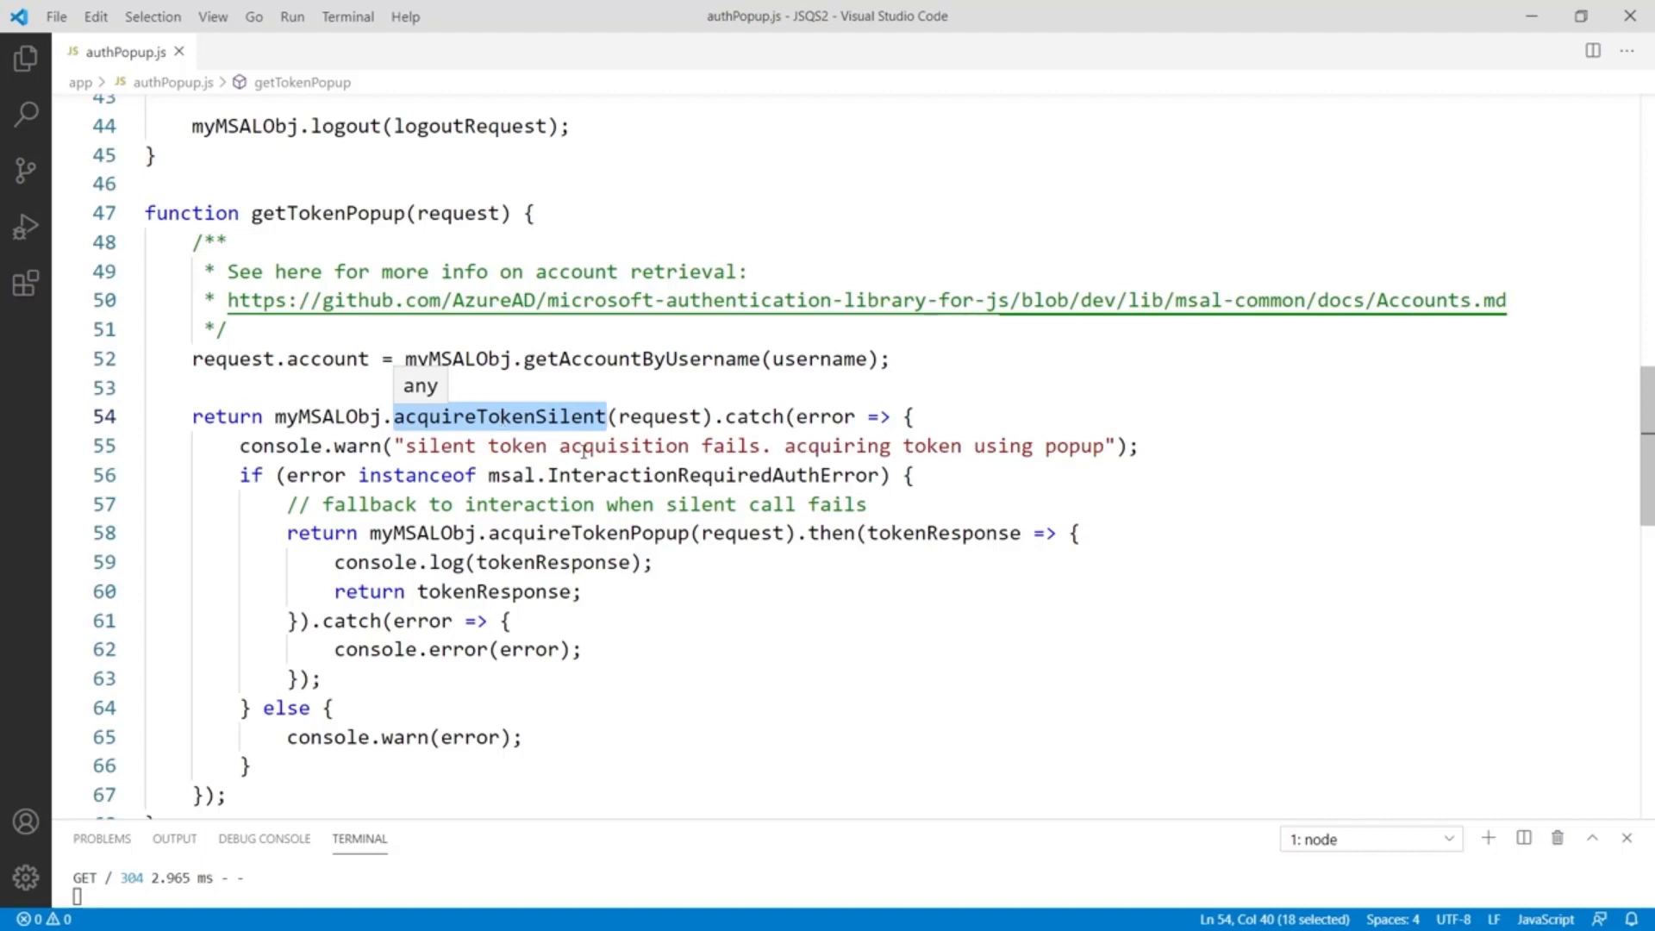
pyautogui.click(647, 475)
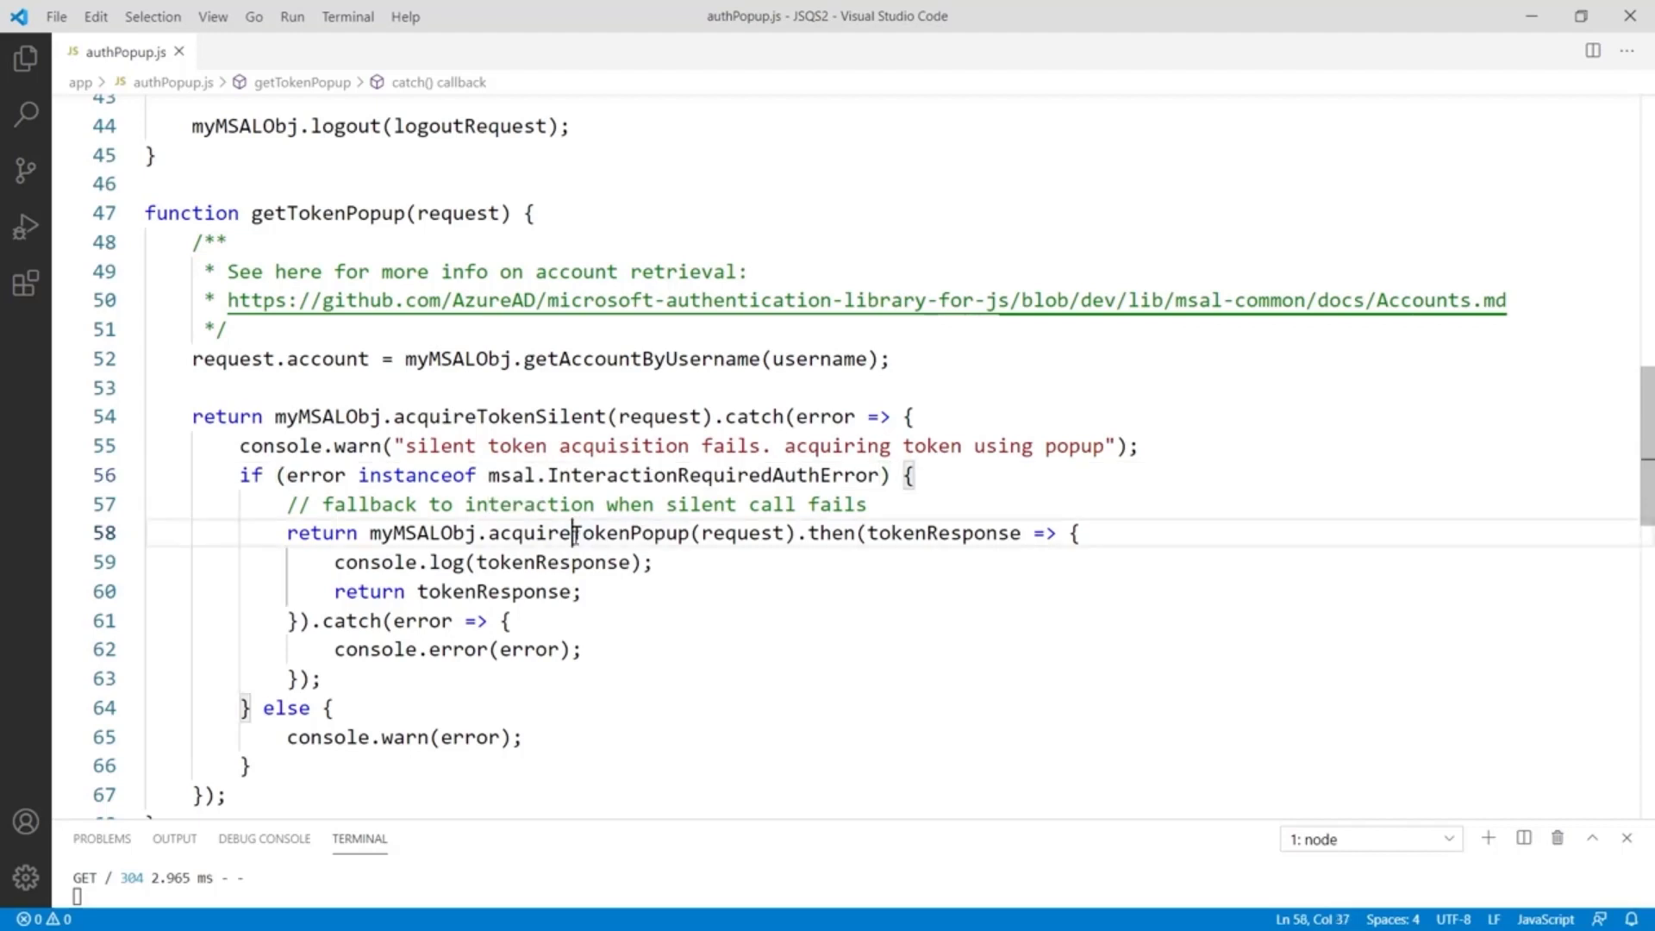
pyautogui.doubleClick(575, 533)
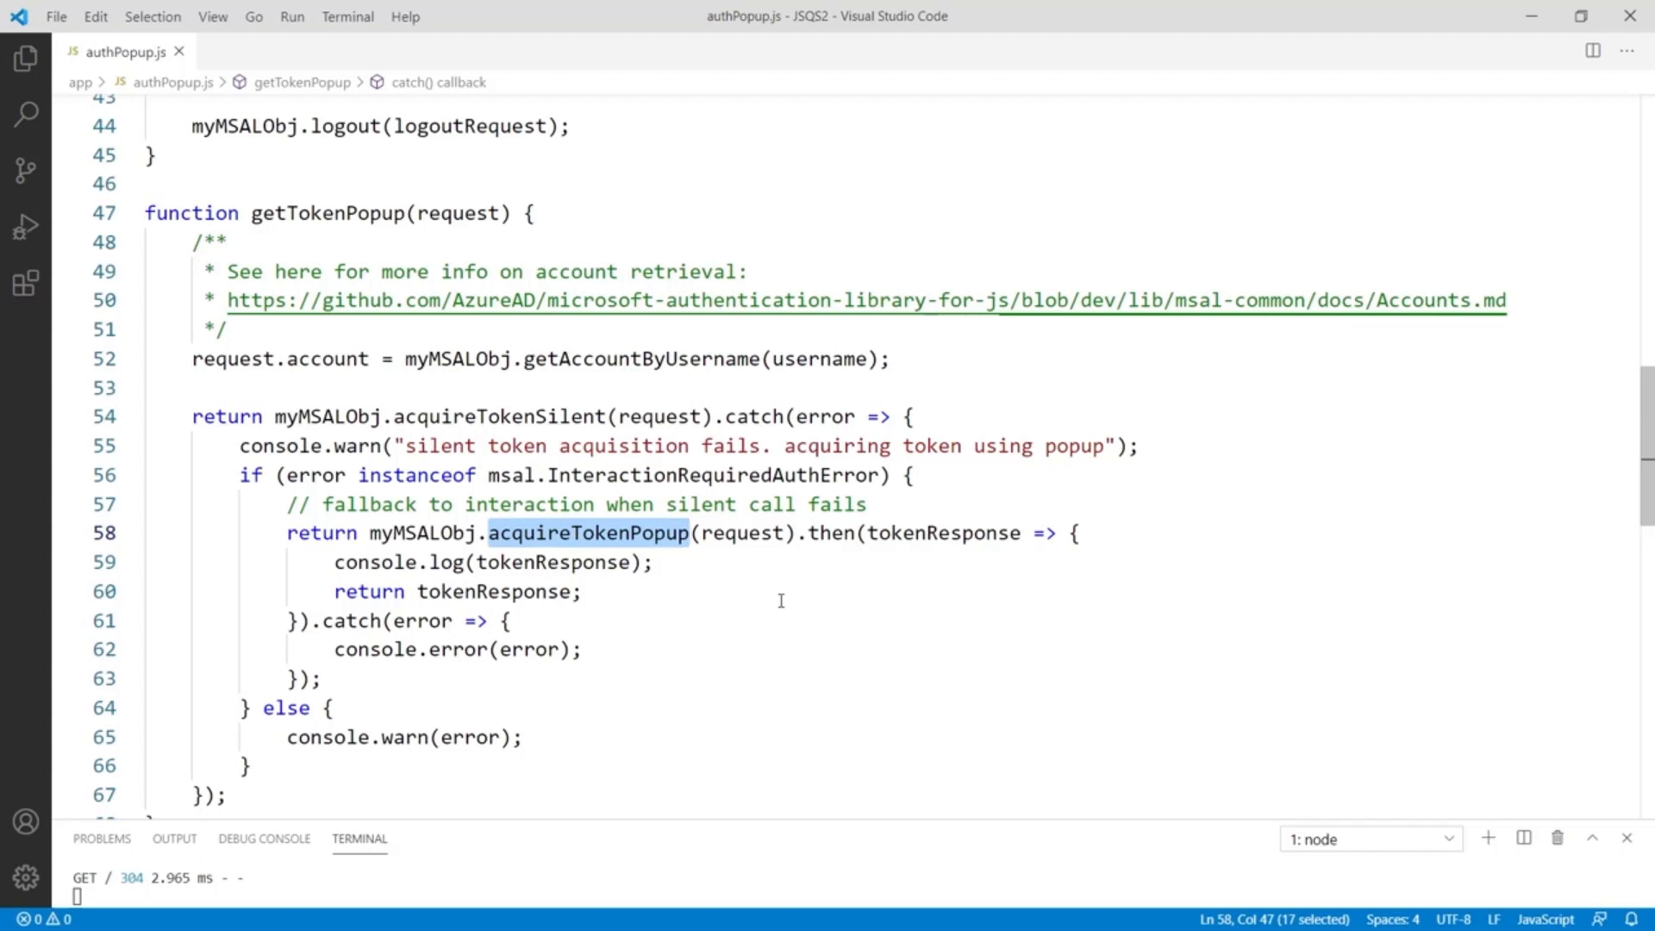
pyautogui.scroll(1, 781, 601)
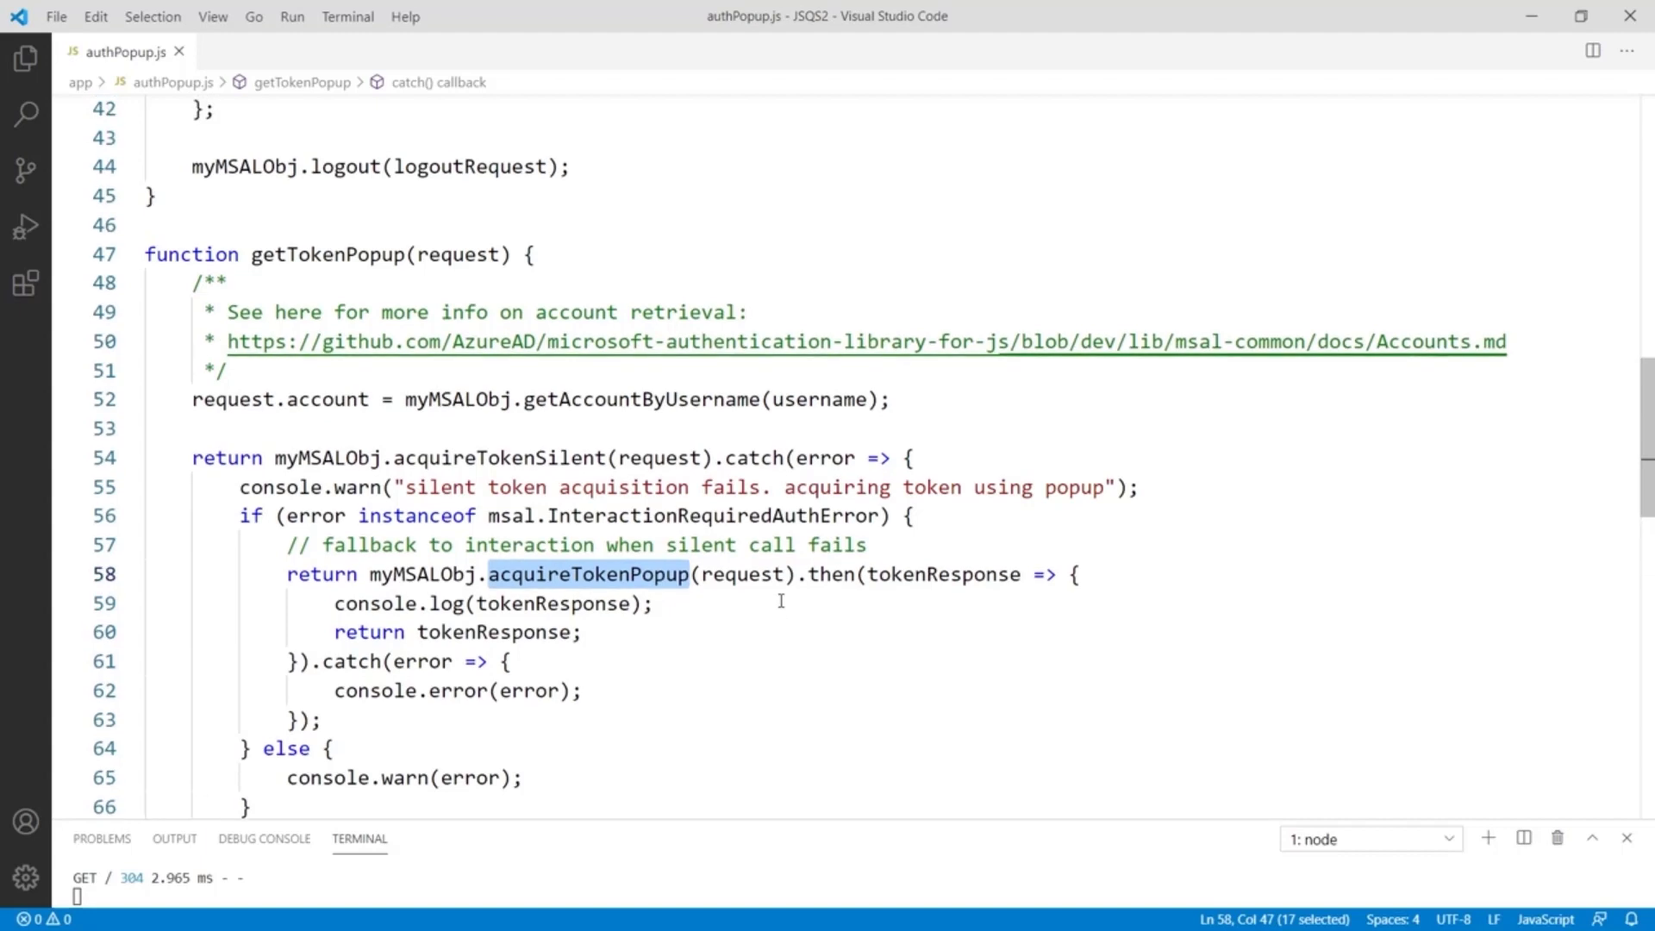